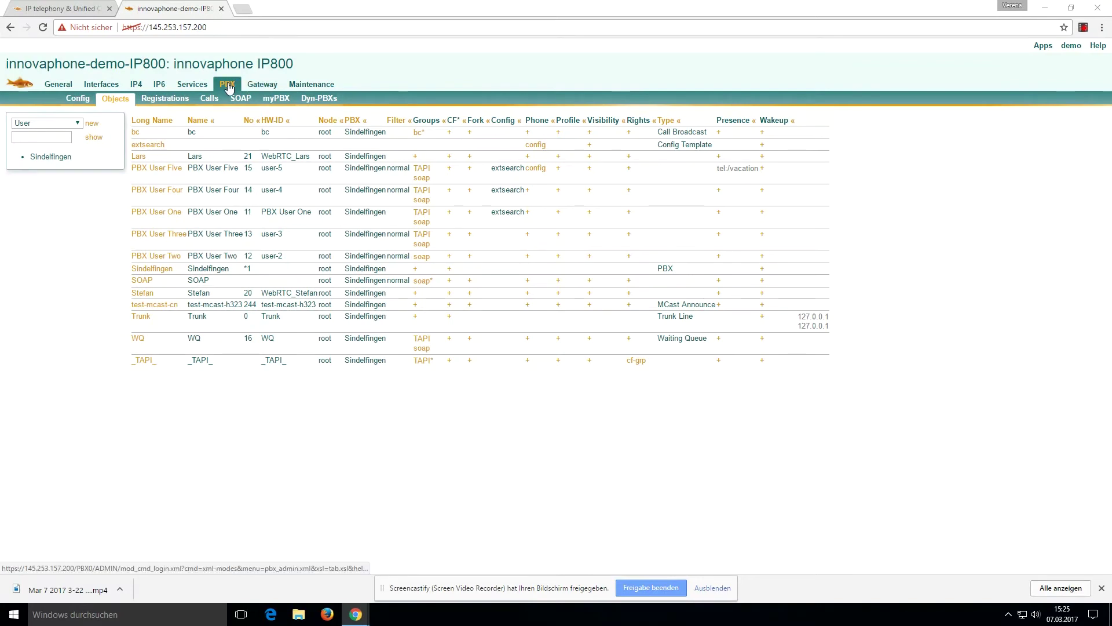
Step: From PBX Config's myPBX settings, launch the myPBX start page with the 'Start in web browser' Go! link
{"action": "left_click", "coordinate": [79, 102]}
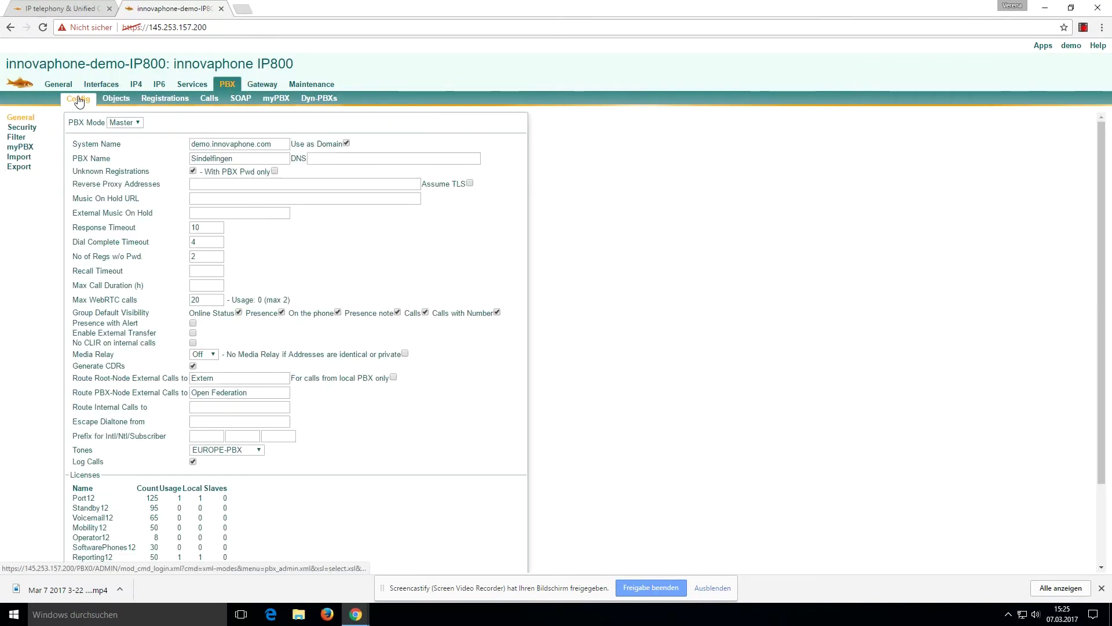
{"action": "left_click", "coordinate": [20, 147]}
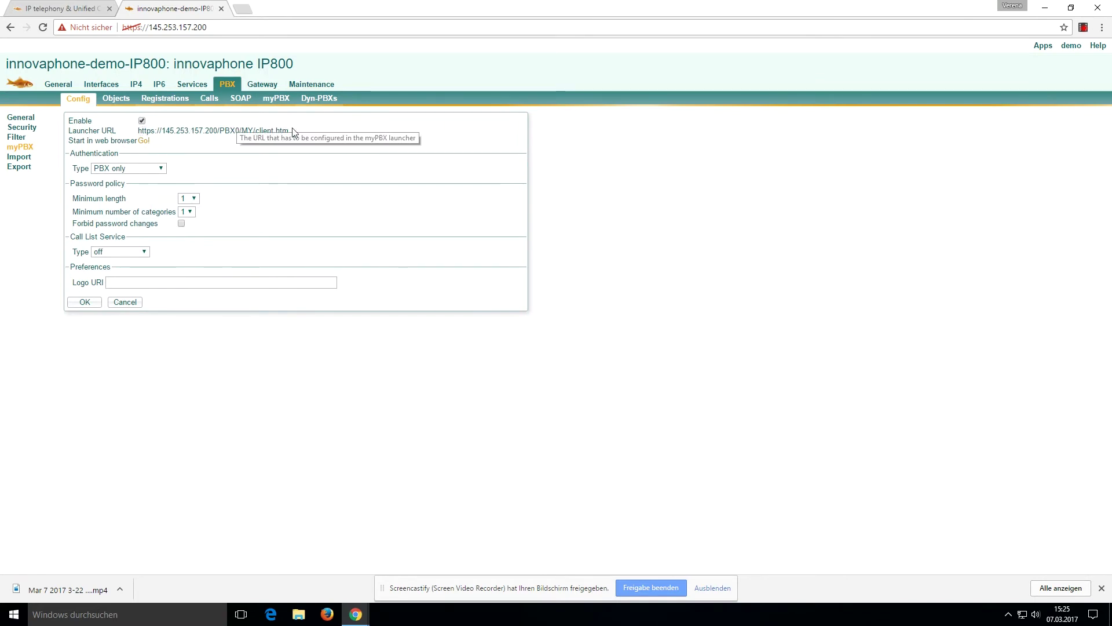
{"action": "left_click", "coordinate": [144, 141]}
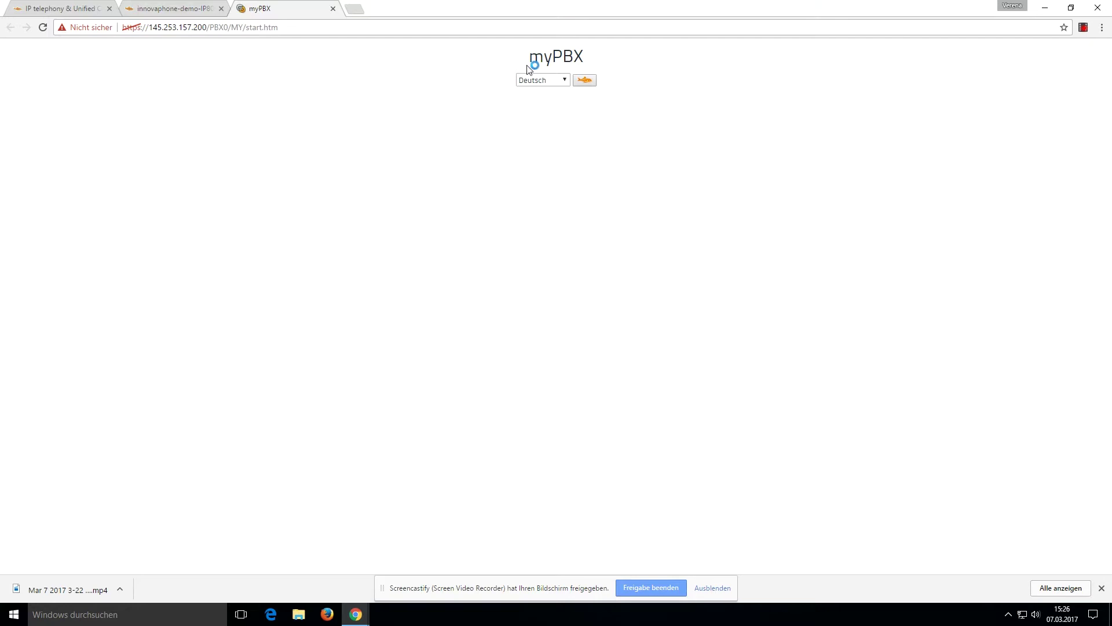
Step: Start the myPBX client window in English and move it away from the corner
{"action": "left_click", "coordinate": [563, 80]}
{"action": "left_click", "coordinate": [549, 94]}
{"action": "left_click", "coordinate": [585, 80]}
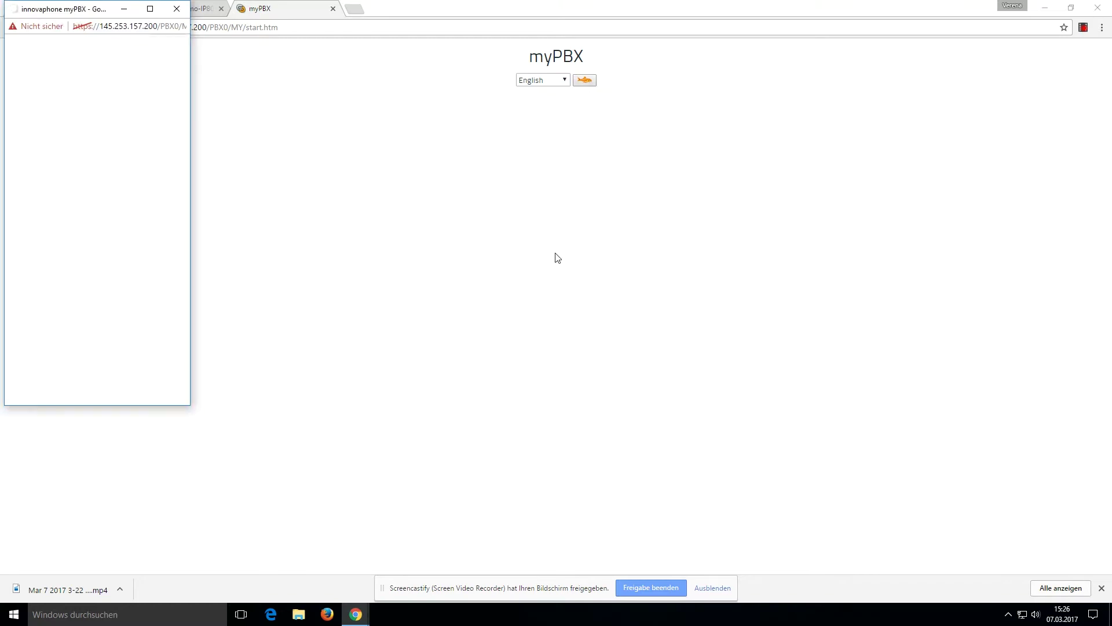
{"action": "left_click_drag", "start_coordinate": [81, 11], "coordinate": [95, 60]}
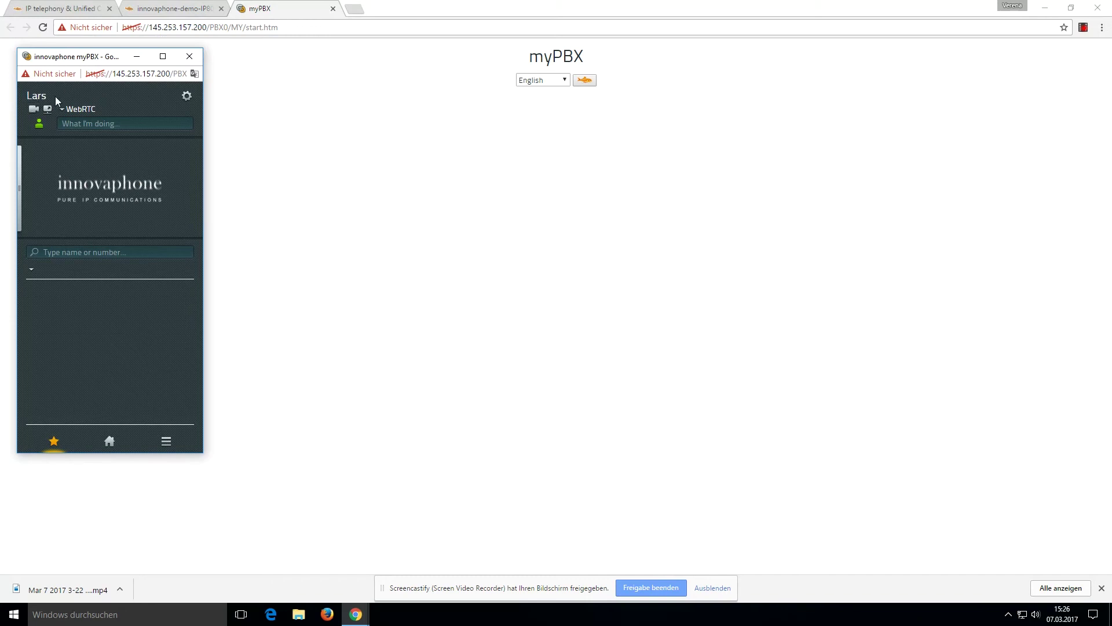
Step: Log out the current user and sign in as the extension 20 WebRTC user with their password
{"action": "left_click", "coordinate": [186, 96]}
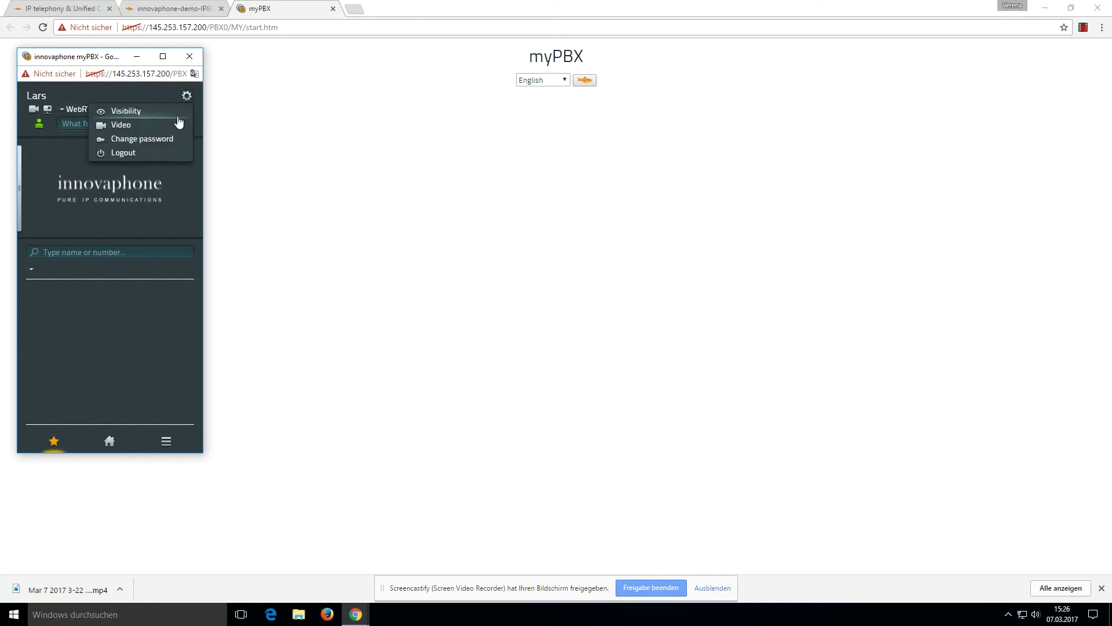
{"action": "left_click", "coordinate": [152, 152]}
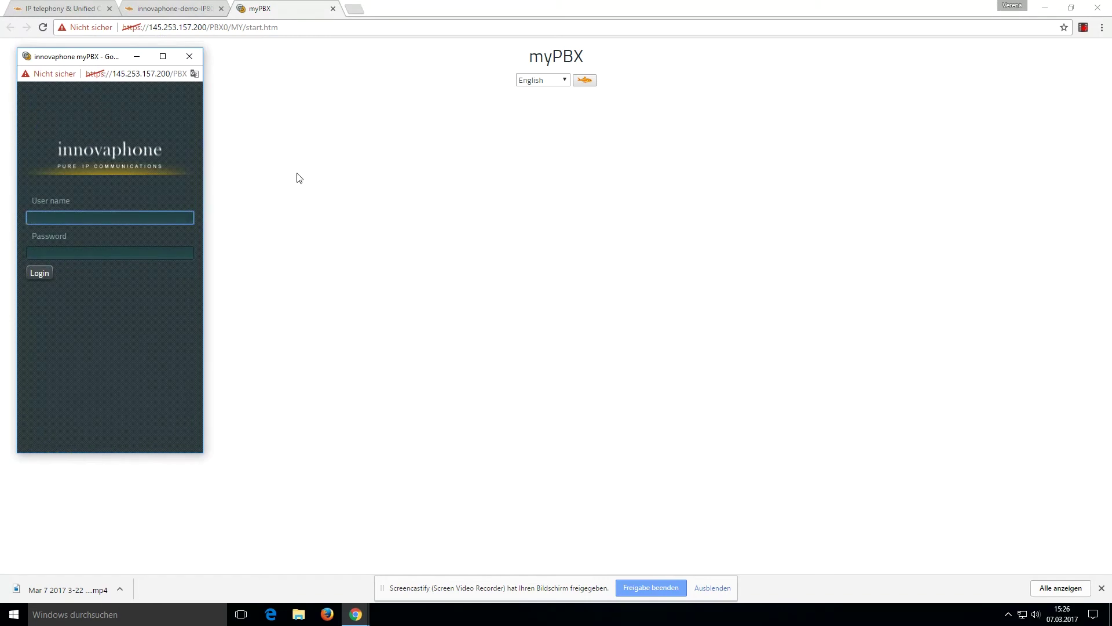
{"action": "type", "text": "Stefan"}
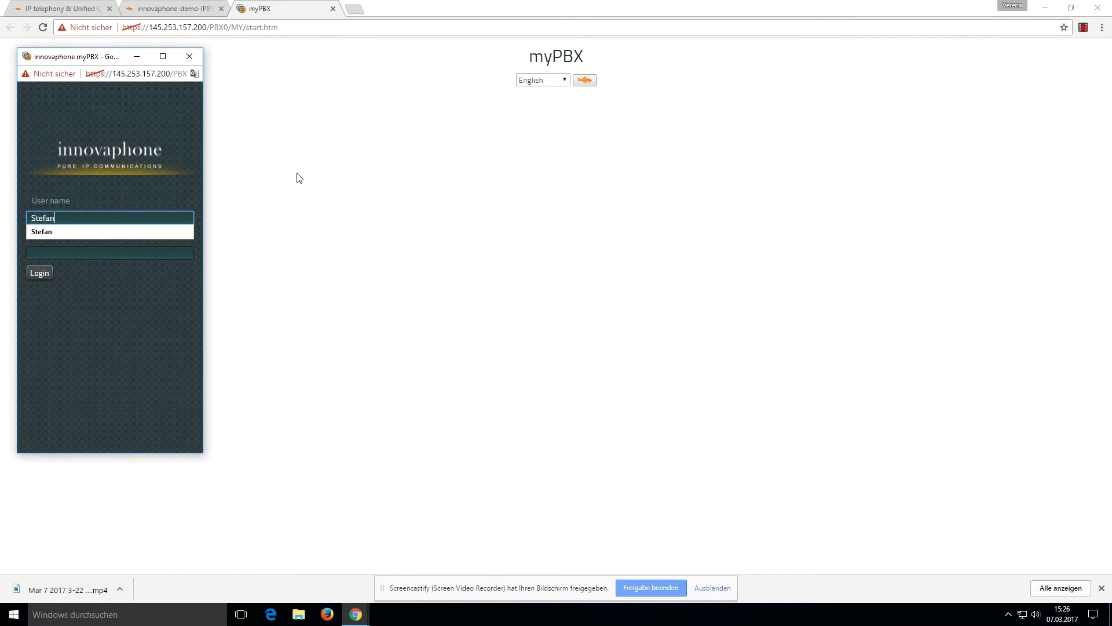
{"action": "key", "text": "Tab"}
{"action": "type", "text": "•••••"}
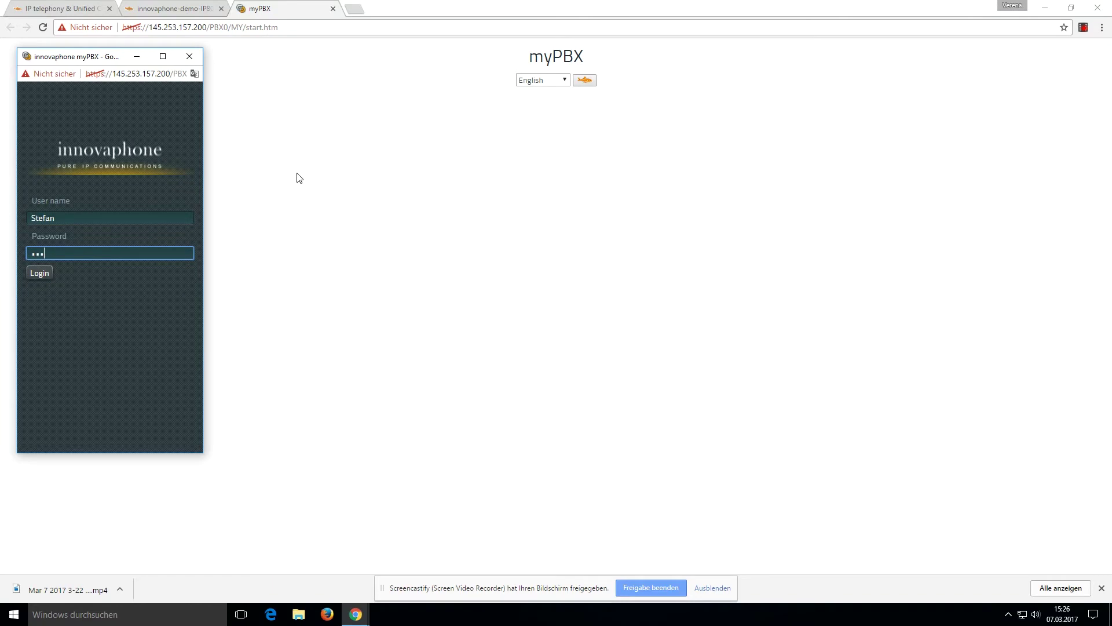
{"action": "key", "text": "Return"}
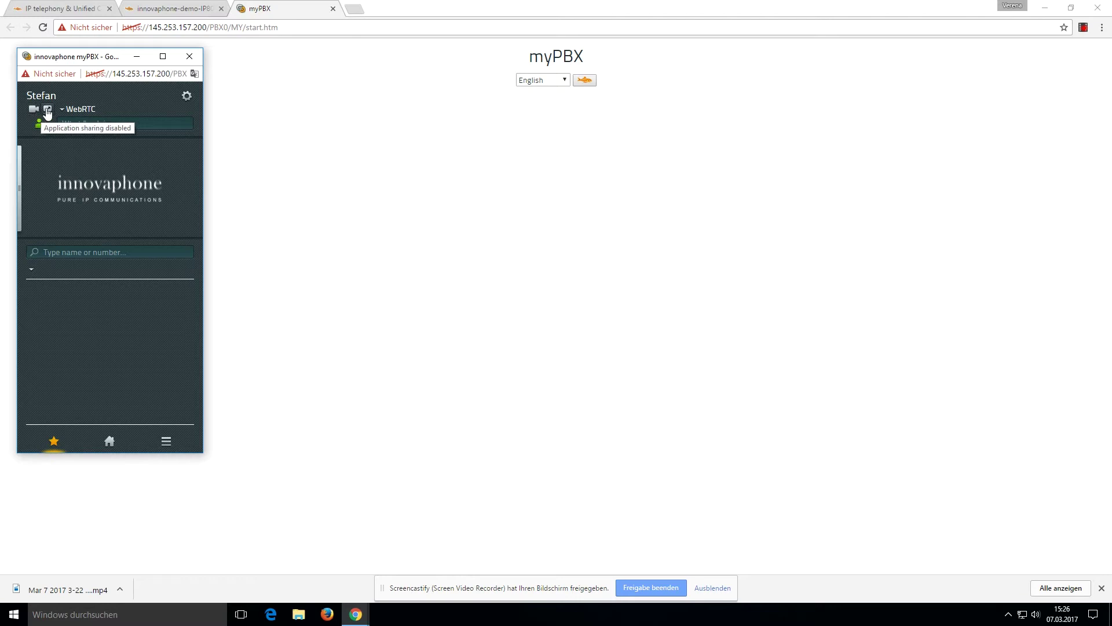
Step: Look over the device list and presence status choices without changing anything
{"action": "left_click", "coordinate": [74, 111]}
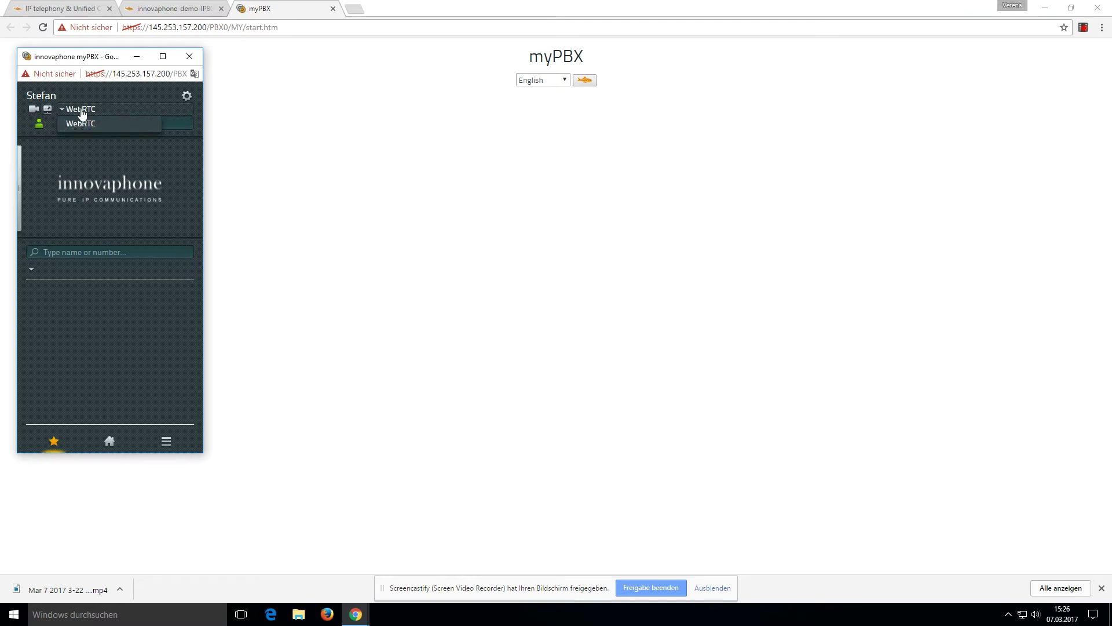
{"action": "left_click", "coordinate": [98, 112]}
{"action": "left_click", "coordinate": [39, 123]}
{"action": "left_click", "coordinate": [41, 127]}
Step: Search contacts for the extension 21 user and save them as a new favourite
{"action": "left_click", "coordinate": [59, 254]}
{"action": "left_click", "coordinate": [59, 254]}
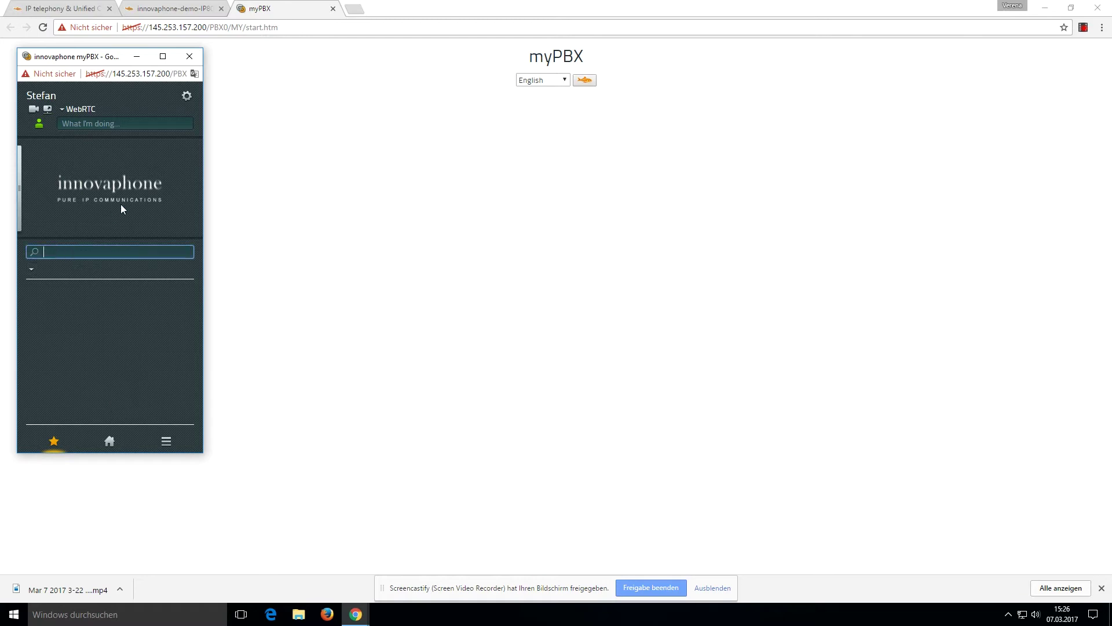
{"action": "type", "text": "lar"}
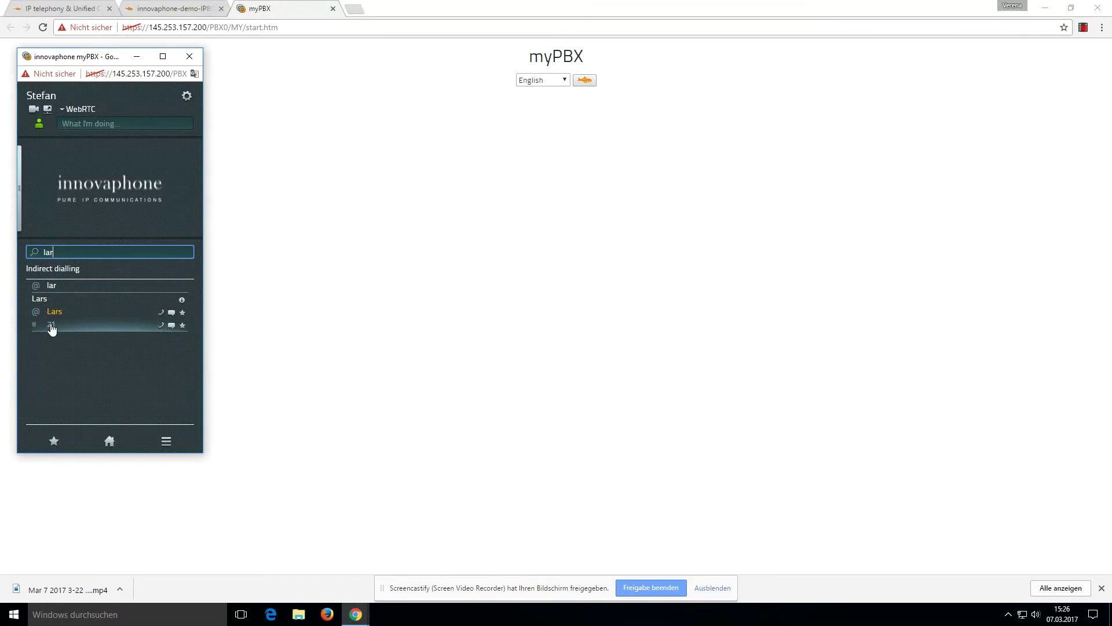
{"action": "left_click", "coordinate": [182, 325]}
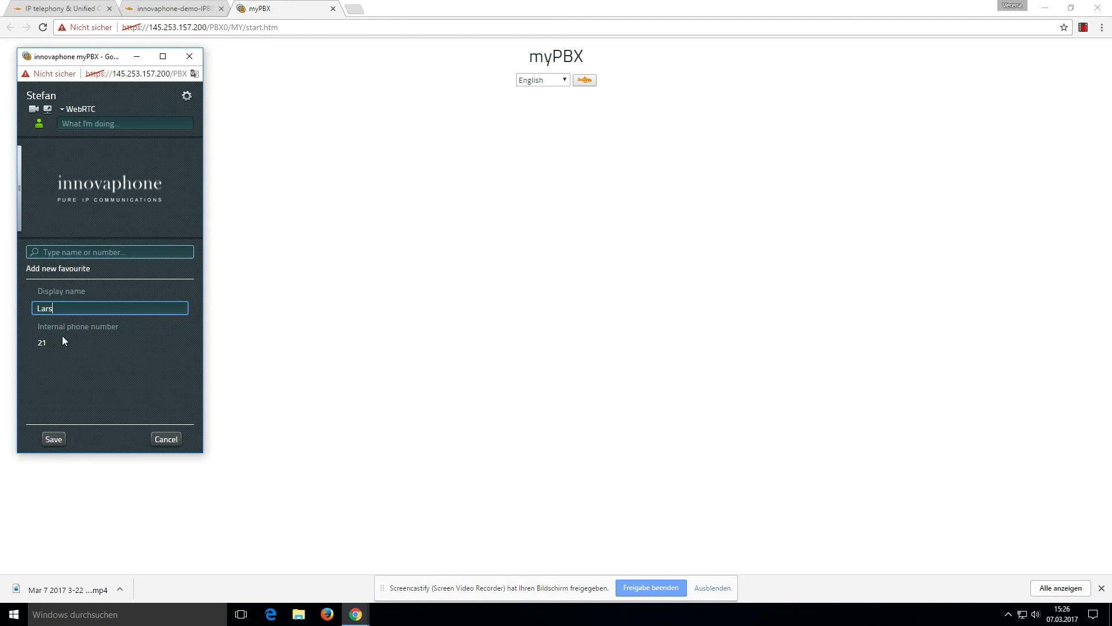
{"action": "left_click", "coordinate": [51, 440]}
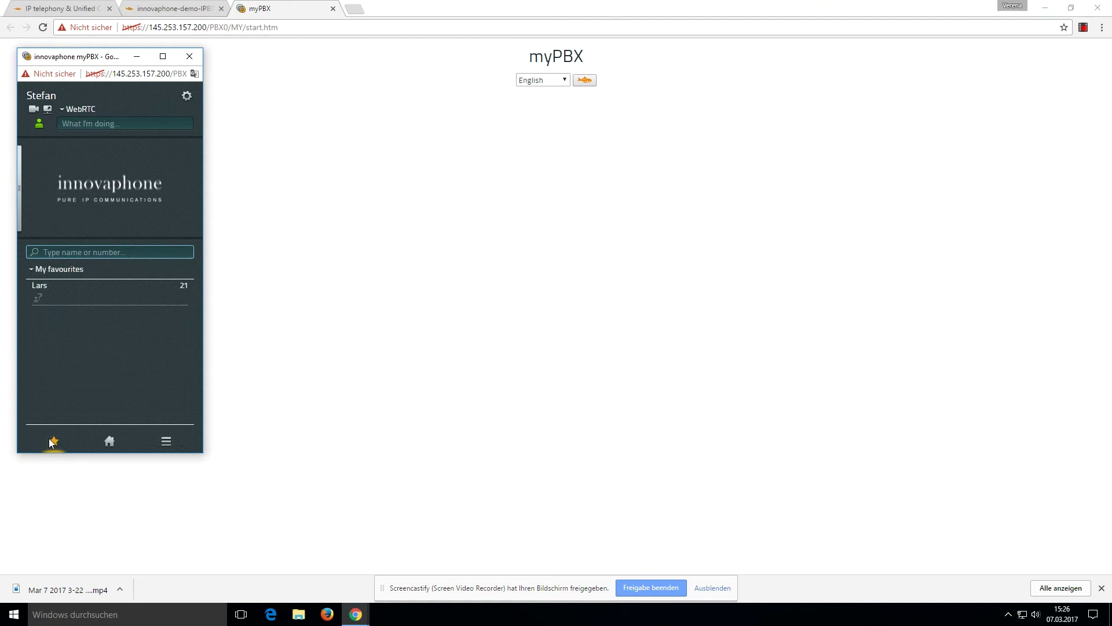
{"action": "mouse_move", "coordinate": [36, 295]}
Step: Open the gear menu of the signed-in extension 20 user's myPBX window
{"action": "left_click", "coordinate": [186, 97]}
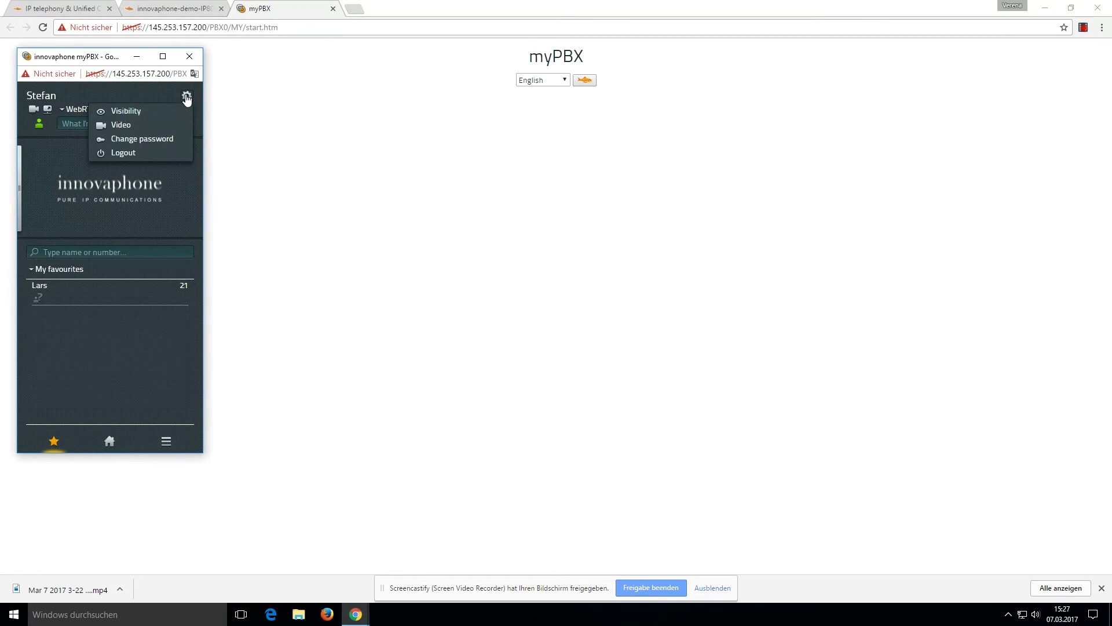
Step: Add a '@' visibility URI with every presence visibility permission enabled, and save it
{"action": "left_click", "coordinate": [125, 112]}
{"action": "left_click", "coordinate": [61, 292]}
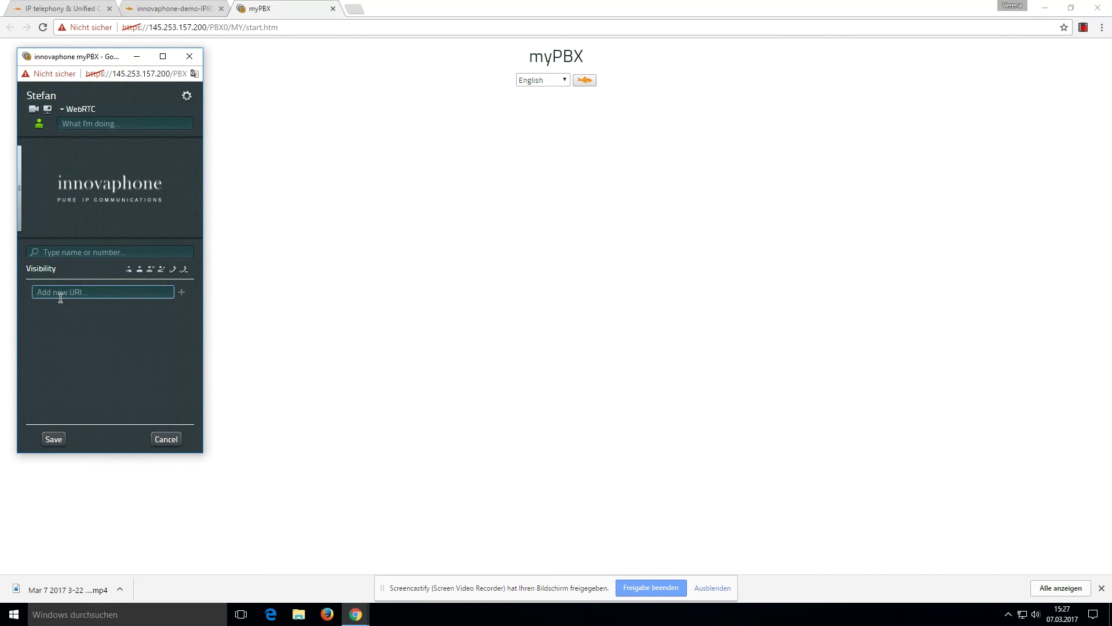
{"action": "type", "text": "@"}
{"action": "left_click", "coordinate": [181, 292]}
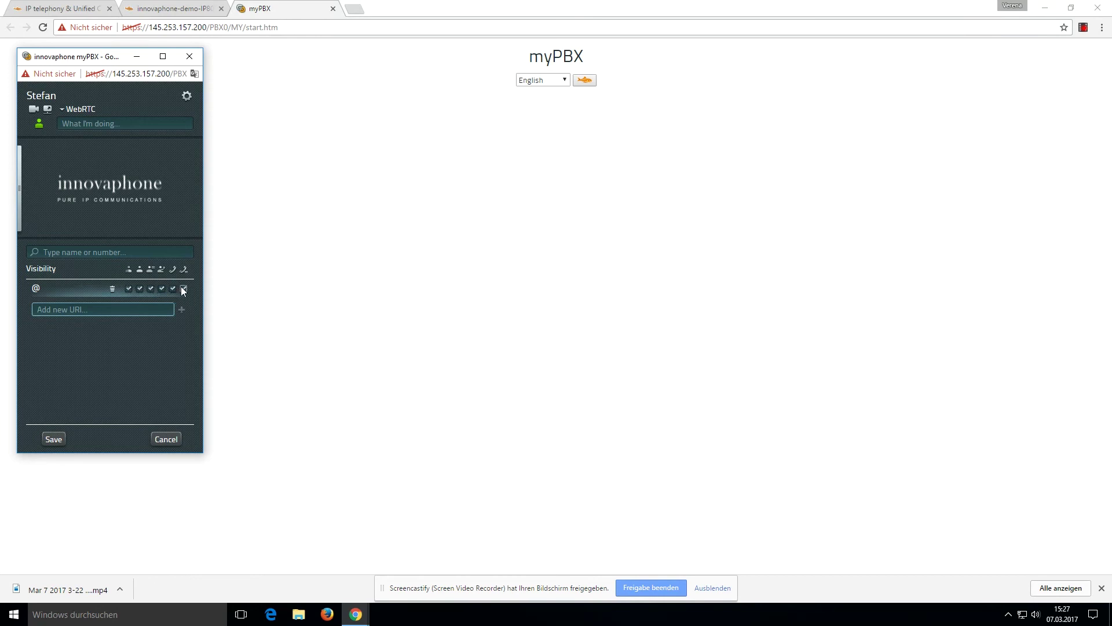
{"action": "left_click", "coordinate": [181, 289]}
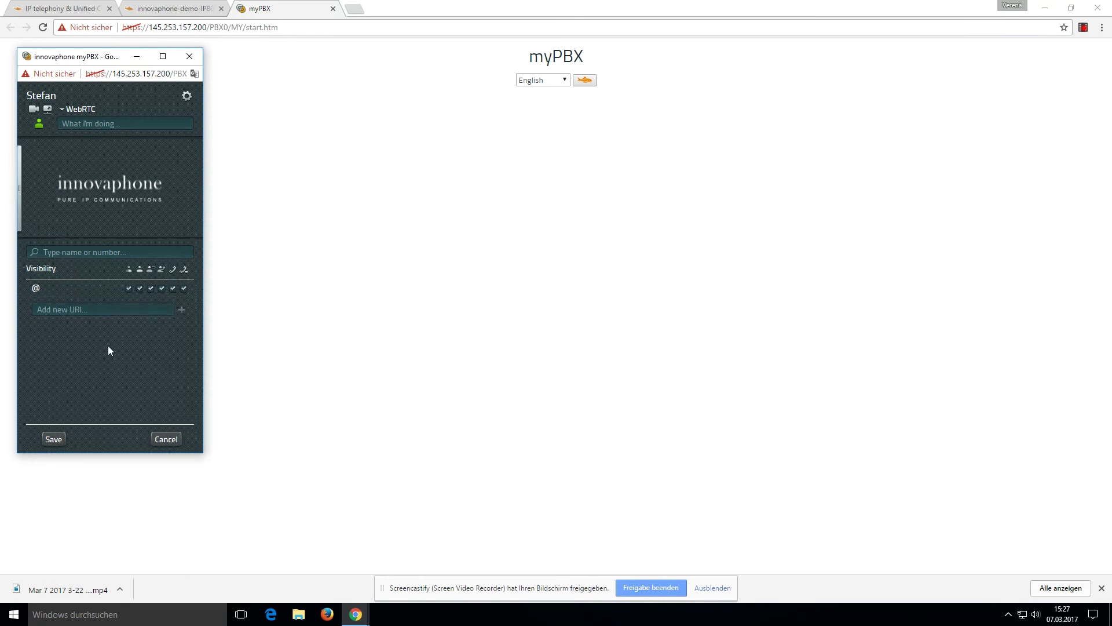
{"action": "left_click", "coordinate": [53, 440]}
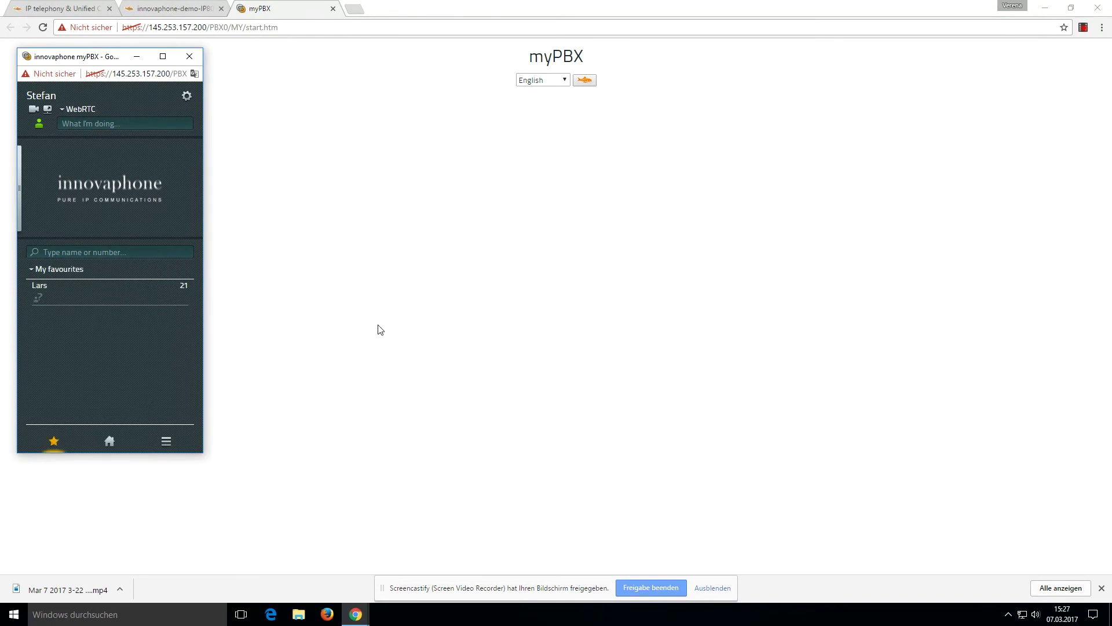
Step: Open a second myPBX client window on the right side and minimise the browser
{"action": "left_click", "coordinate": [586, 81]}
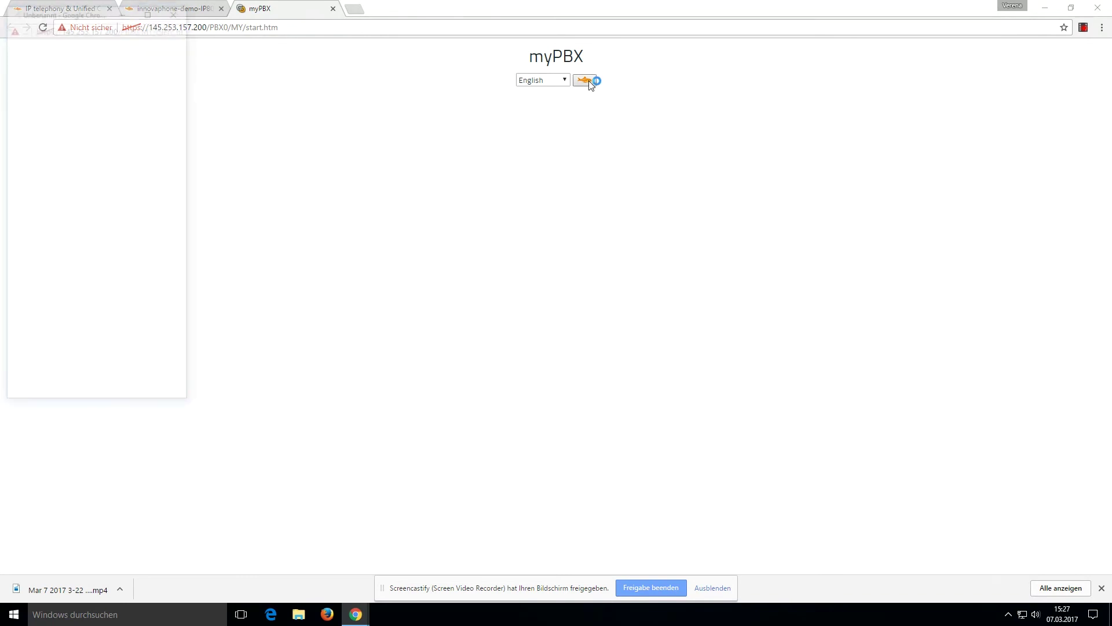
{"action": "left_click_drag", "start_coordinate": [80, 12], "coordinate": [986, 67]}
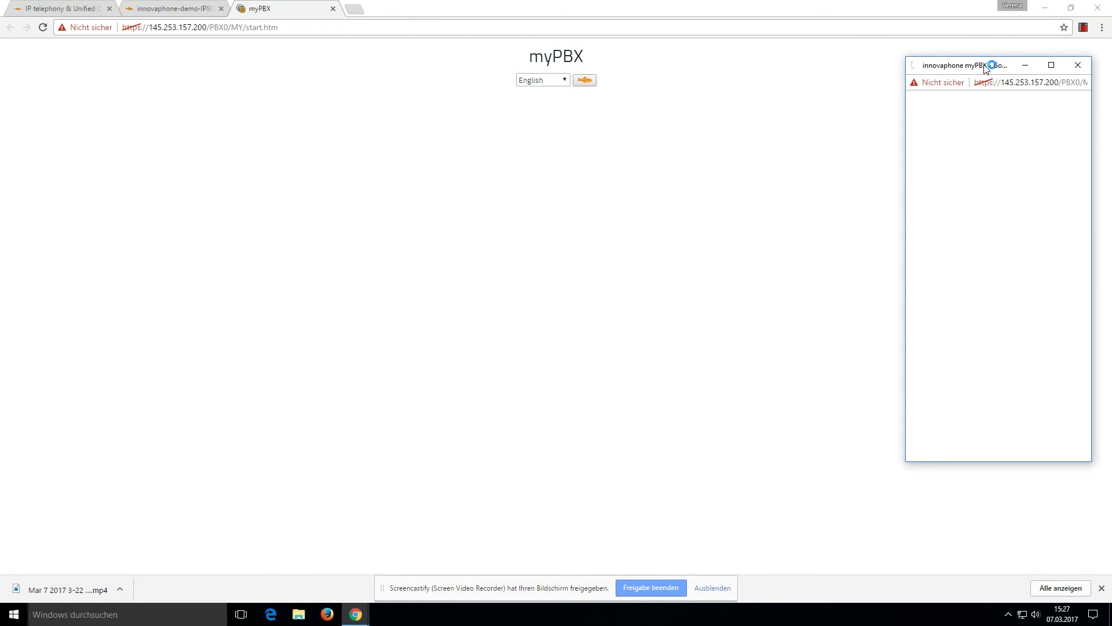
{"action": "left_click", "coordinate": [1044, 8]}
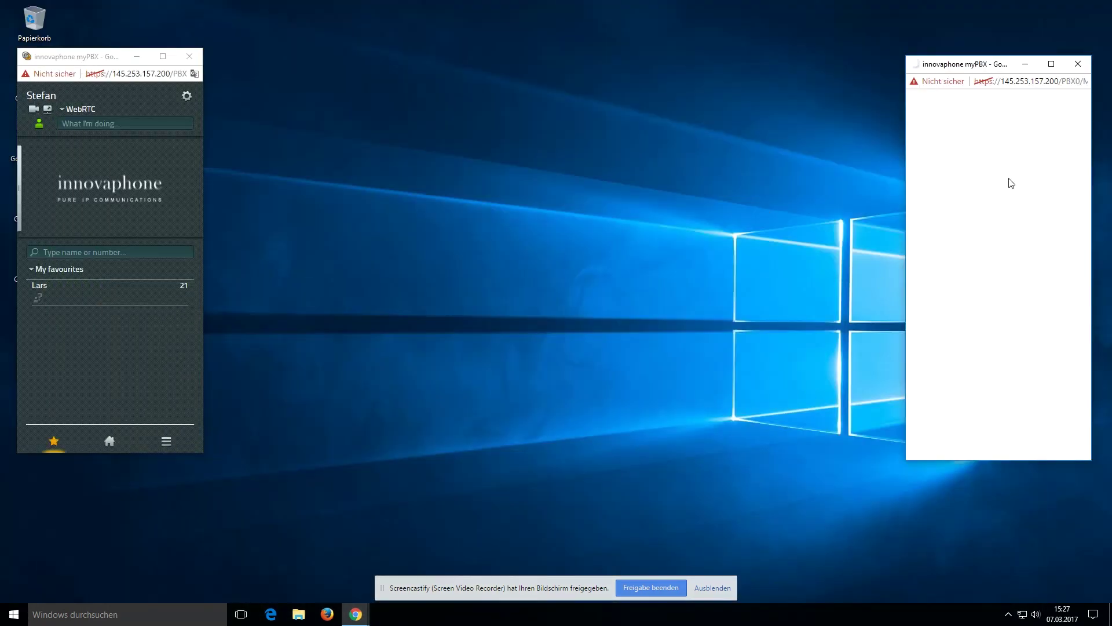
Step: In the right window, log out and sign in as the extension 21 user with their password
{"action": "left_click", "coordinate": [1074, 105]}
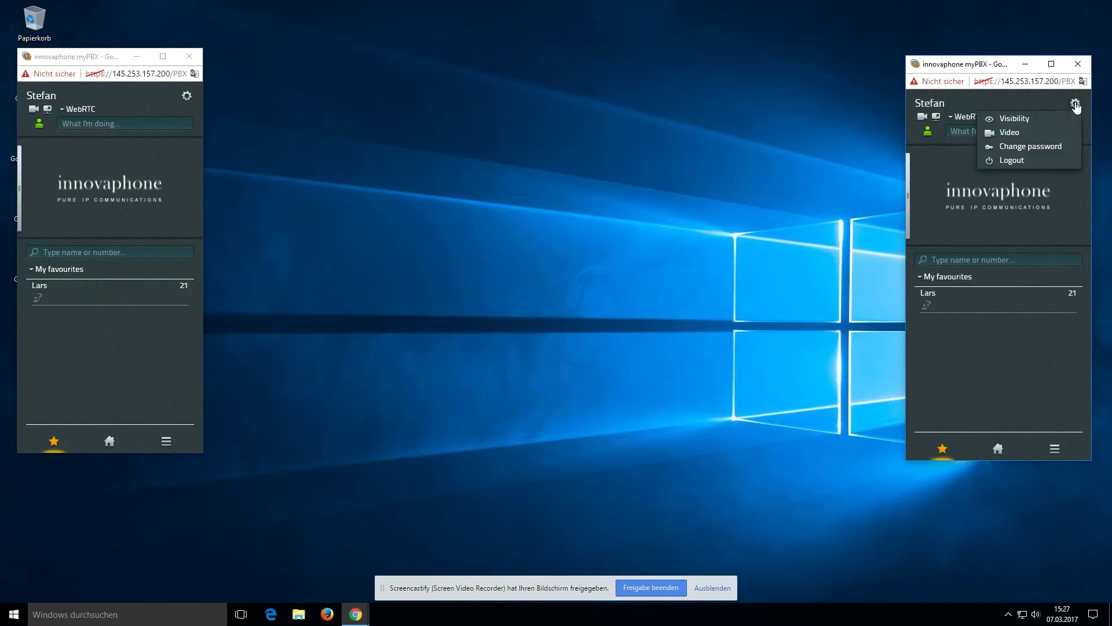
{"action": "left_click", "coordinate": [1020, 159]}
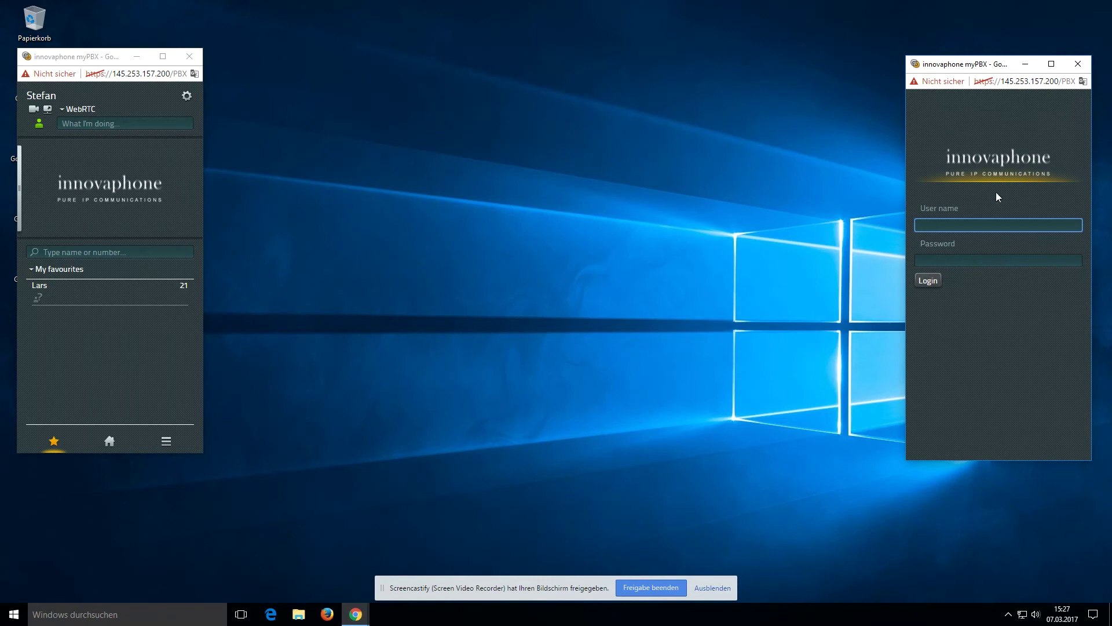
{"action": "key", "text": "Tab"}
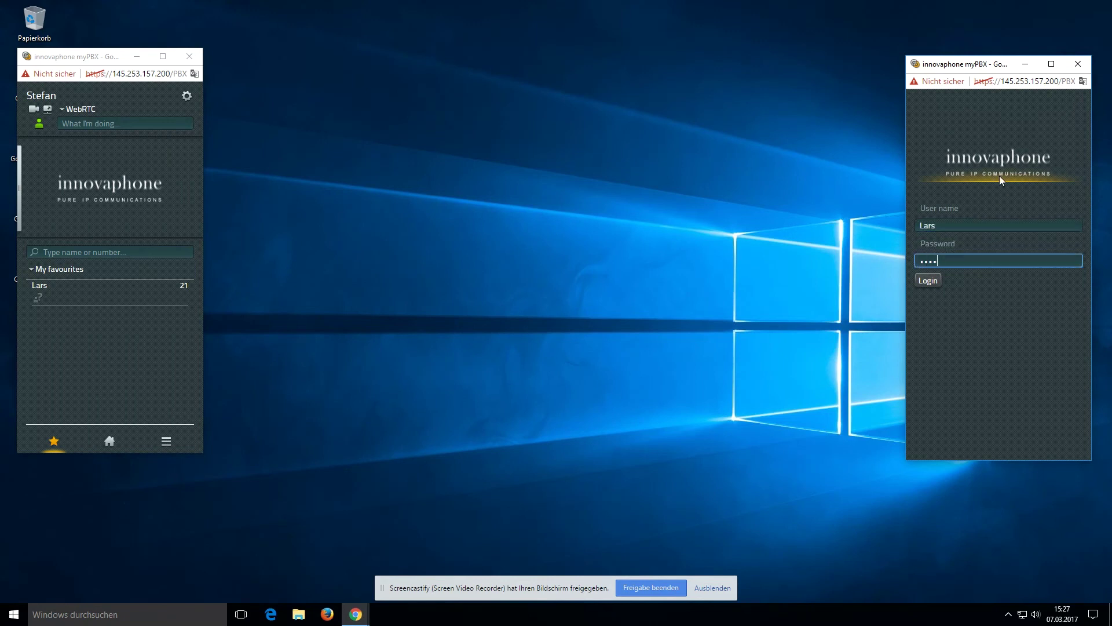
{"action": "key", "text": "Return"}
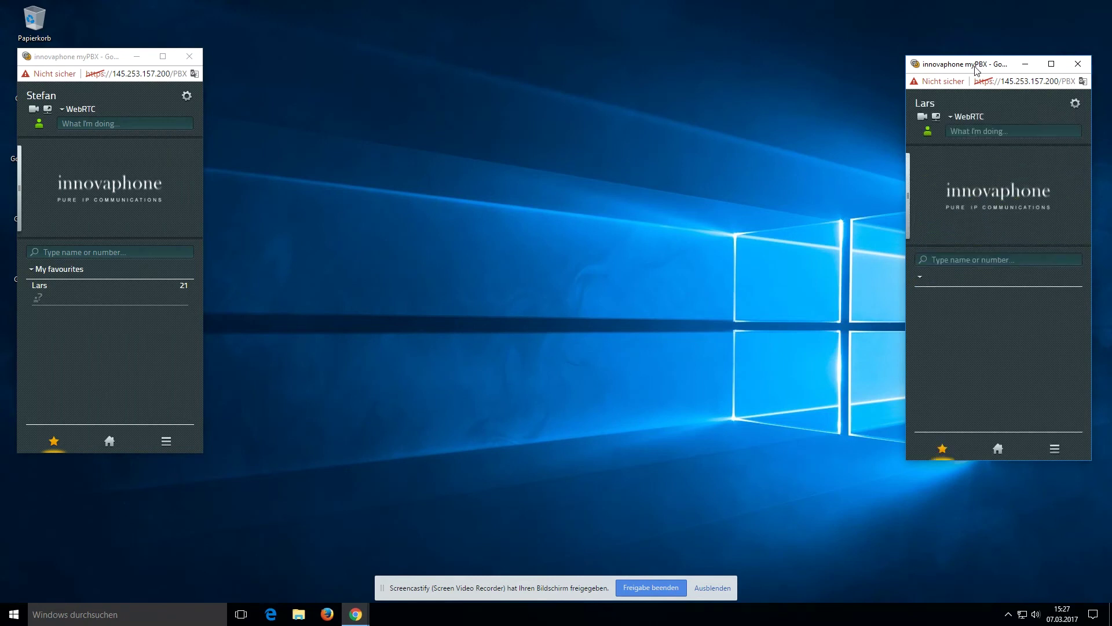
{"action": "left_click_drag", "start_coordinate": [976, 70], "coordinate": [973, 37]}
{"action": "left_click", "coordinate": [975, 226]}
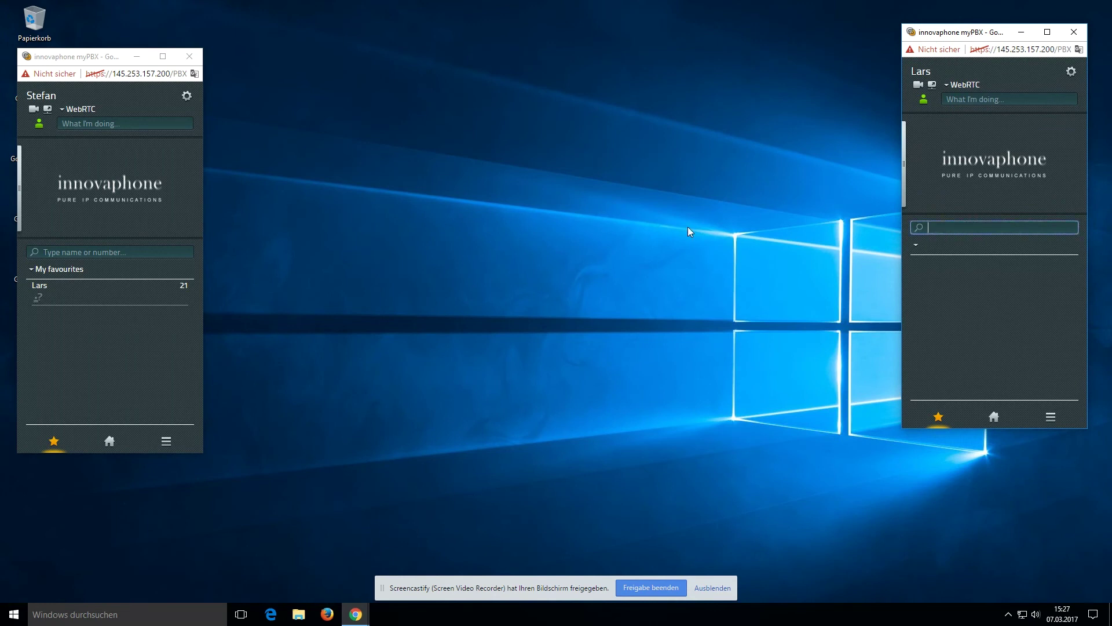
Step: In the extension 21 window, search for the number 20 contact and save it as a favourite
{"action": "type", "text": "stefa"}
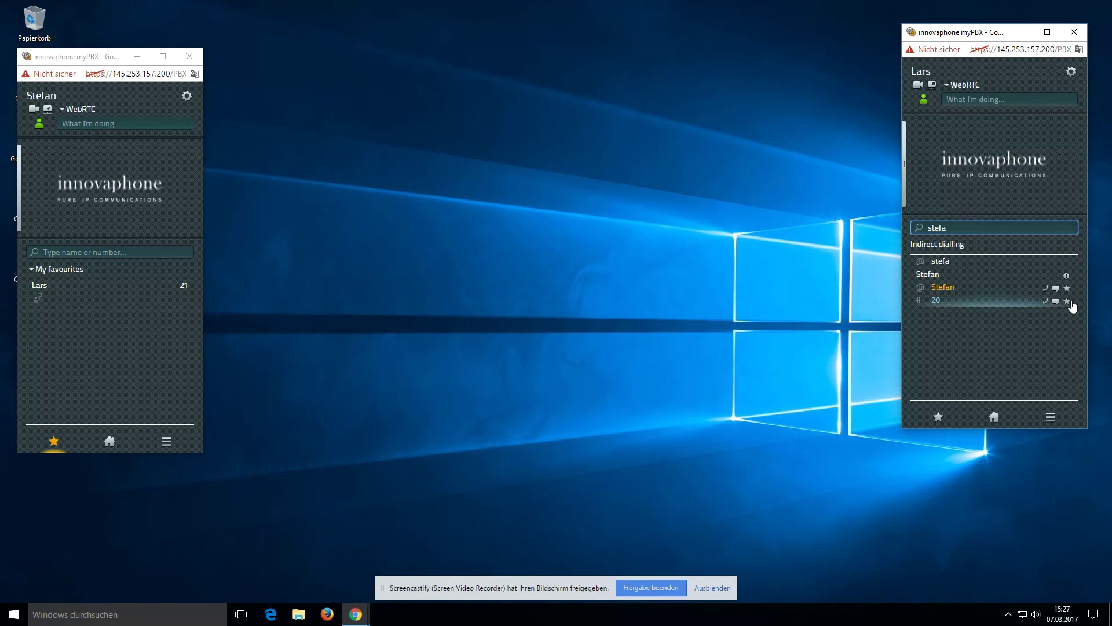
{"action": "left_click", "coordinate": [1068, 305]}
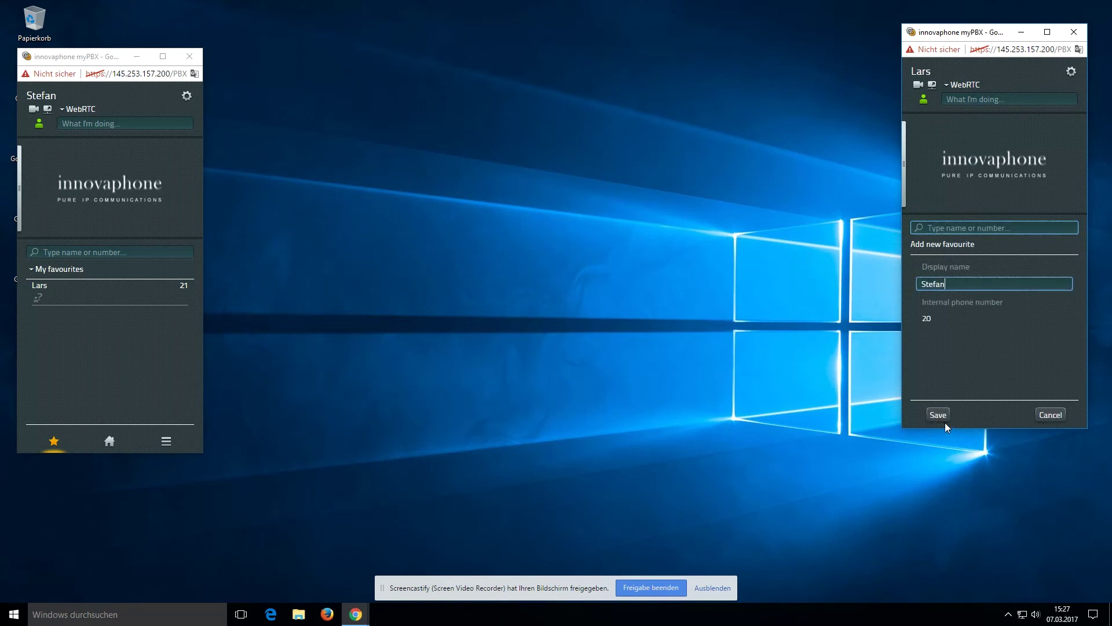
{"action": "left_click", "coordinate": [943, 416]}
{"action": "mouse_move", "coordinate": [927, 276]}
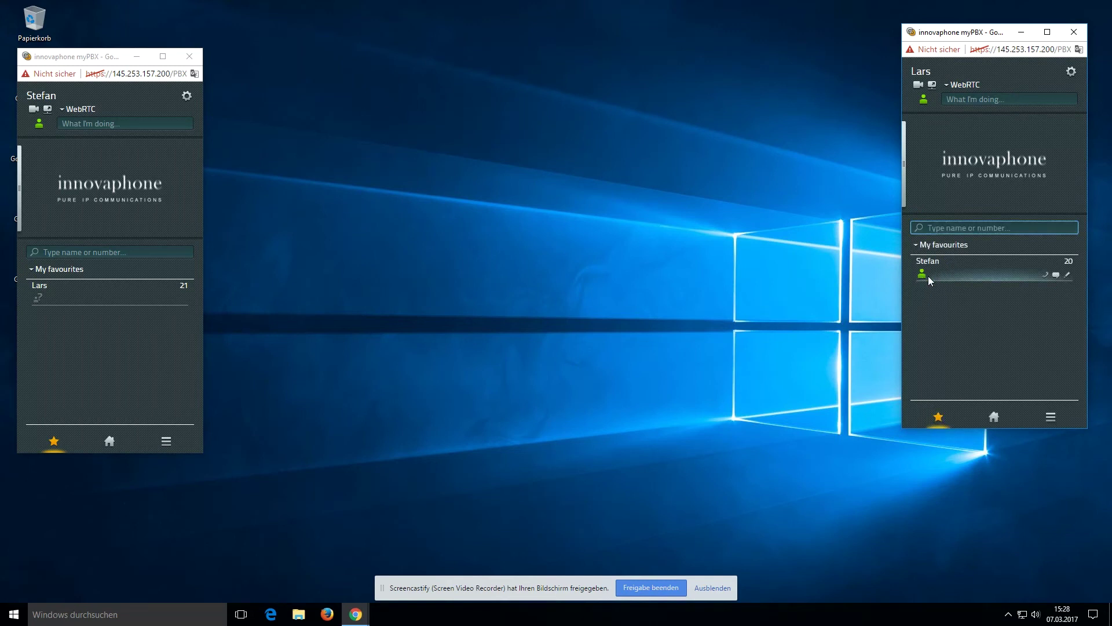
Step: Set the extension 20 user's presence to Vacation with the note 'Hawaii'
{"action": "left_click", "coordinate": [37, 126]}
{"action": "left_click", "coordinate": [56, 179]}
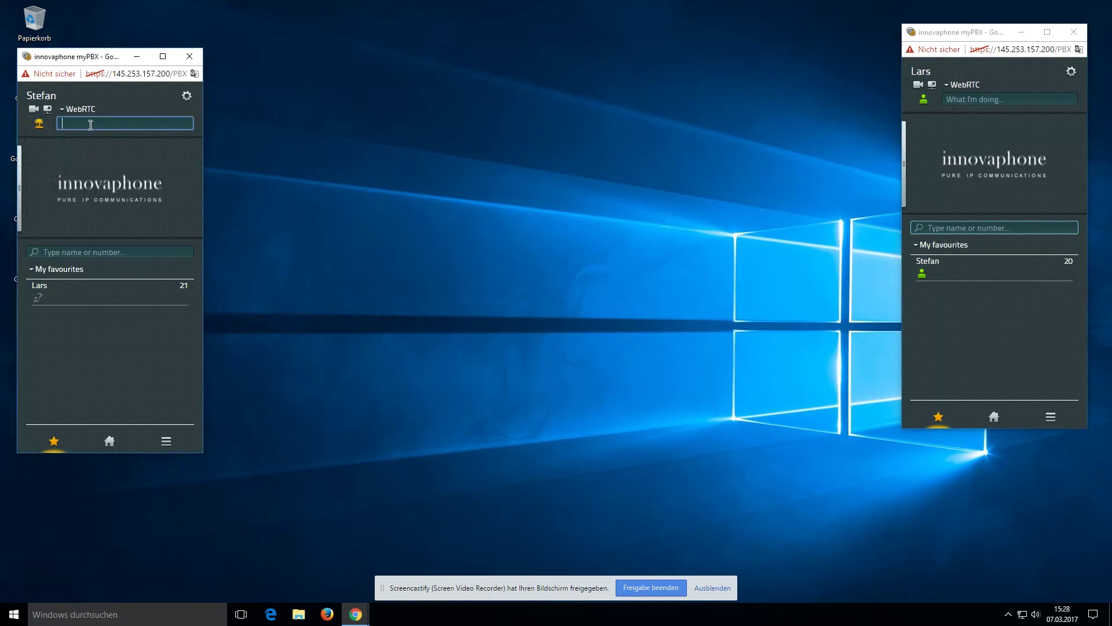
{"action": "type", "text": "Hawaii"}
{"action": "key", "text": "Return"}
{"action": "mouse_move", "coordinate": [954, 259]}
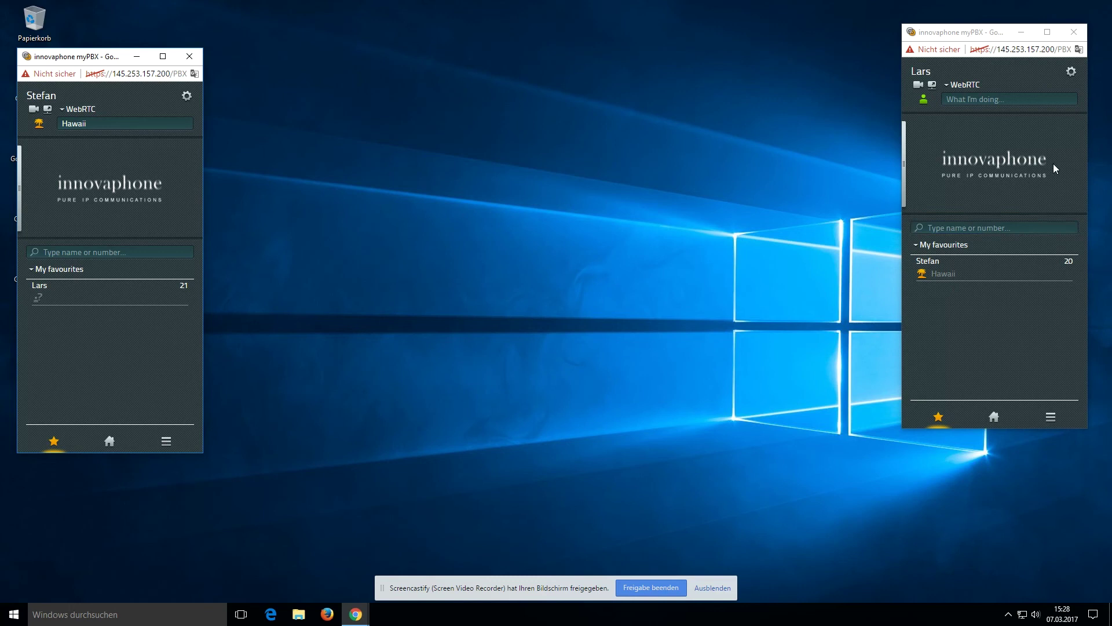
{"action": "left_click", "coordinate": [1071, 72]}
Step: In the extension 21 window, add a '@' visibility URI and save the visibility settings
{"action": "left_click", "coordinate": [1042, 88]}
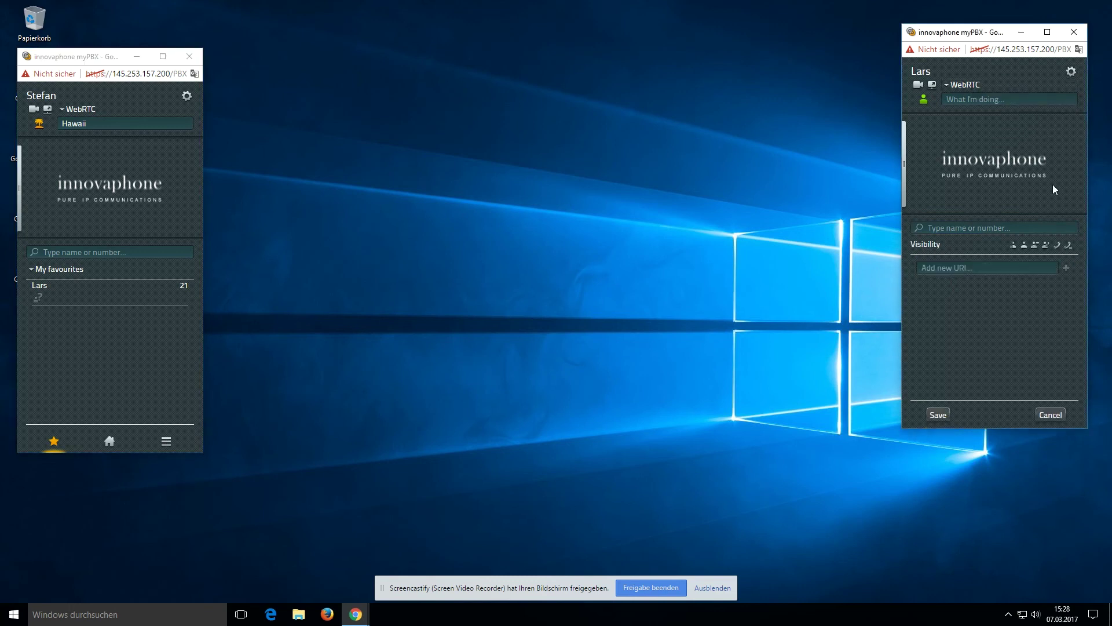
{"action": "left_click", "coordinate": [1001, 269]}
{"action": "type", "text": "@"}
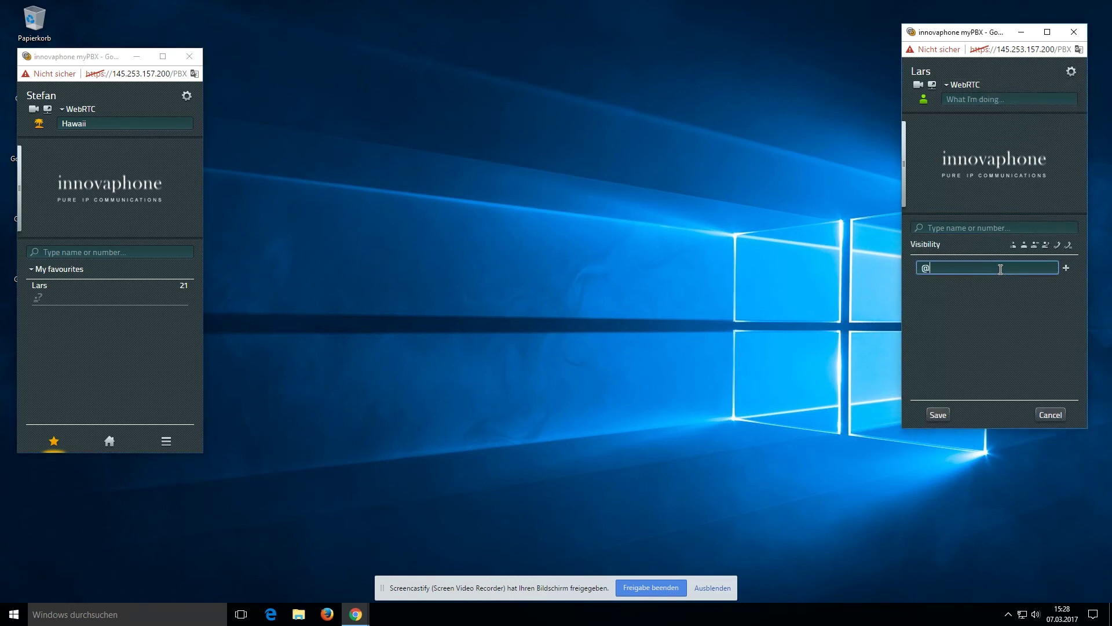
{"action": "key", "text": "Return"}
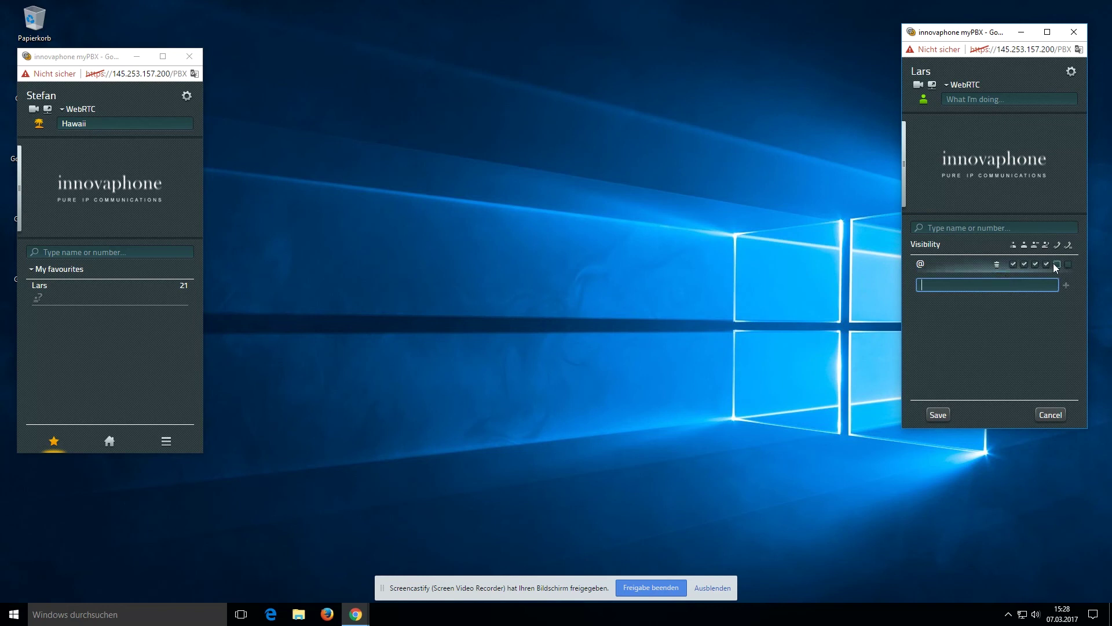
{"action": "left_click", "coordinate": [938, 414]}
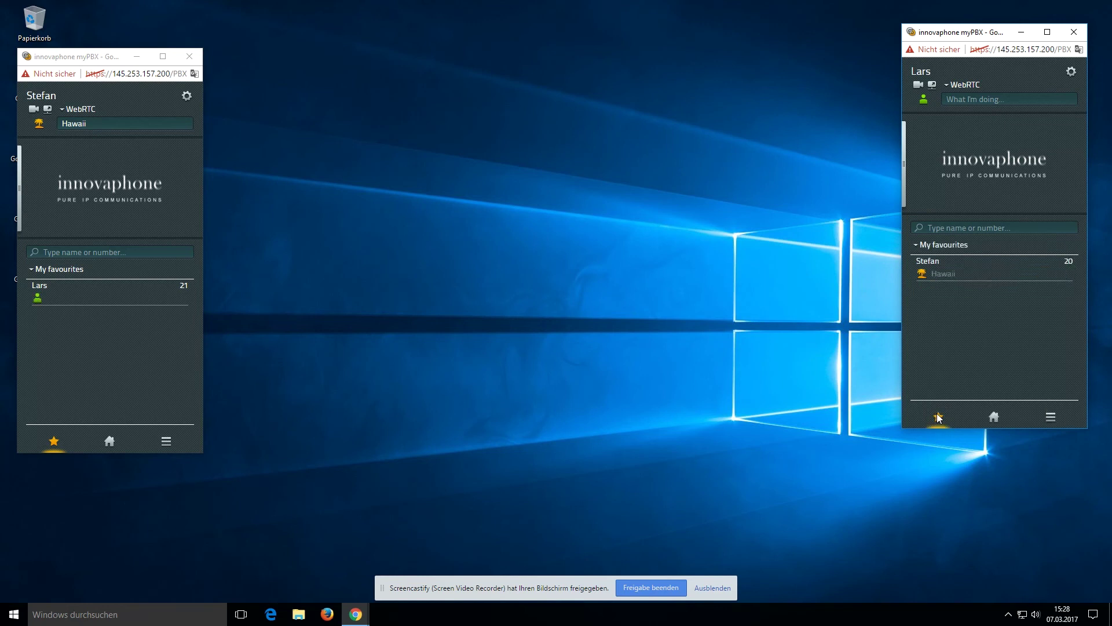
Step: Dial extension 21 from extension 20's favourites, answer in the extension 21 window, then hang up
{"action": "mouse_move", "coordinate": [40, 305]}
{"action": "left_click", "coordinate": [77, 252]}
{"action": "mouse_move", "coordinate": [145, 304]}
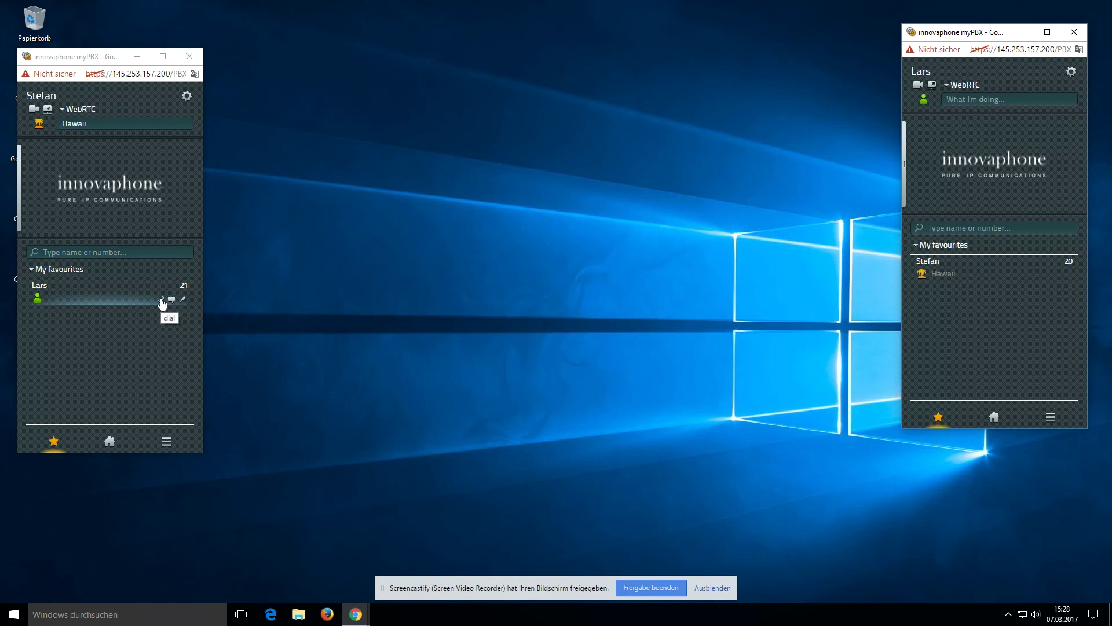
{"action": "left_click", "coordinate": [162, 301]}
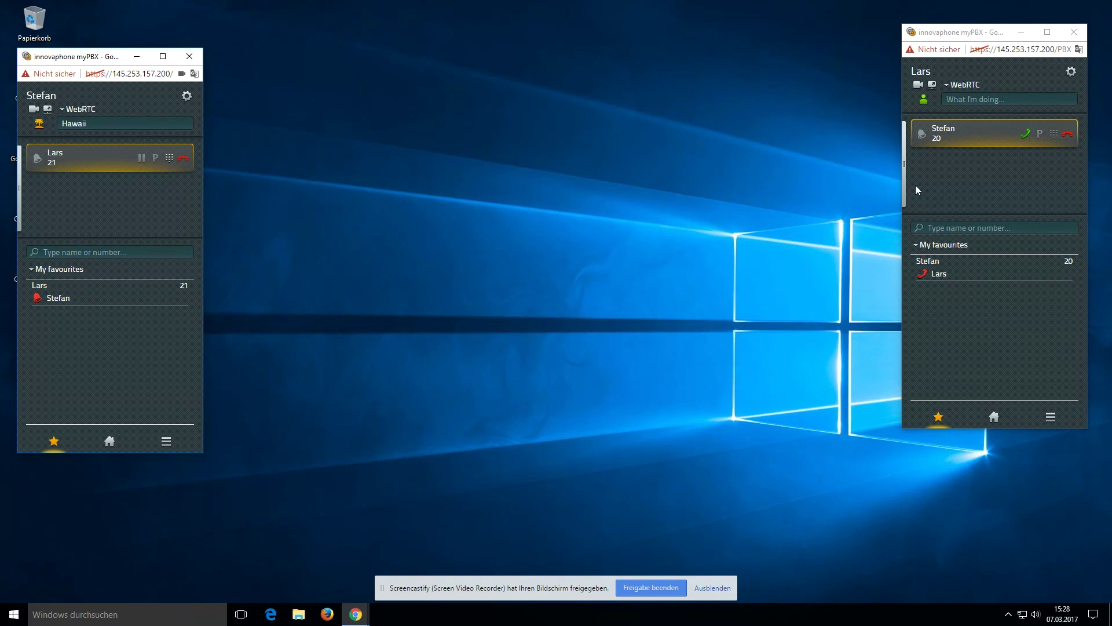
{"action": "left_click", "coordinate": [1025, 134]}
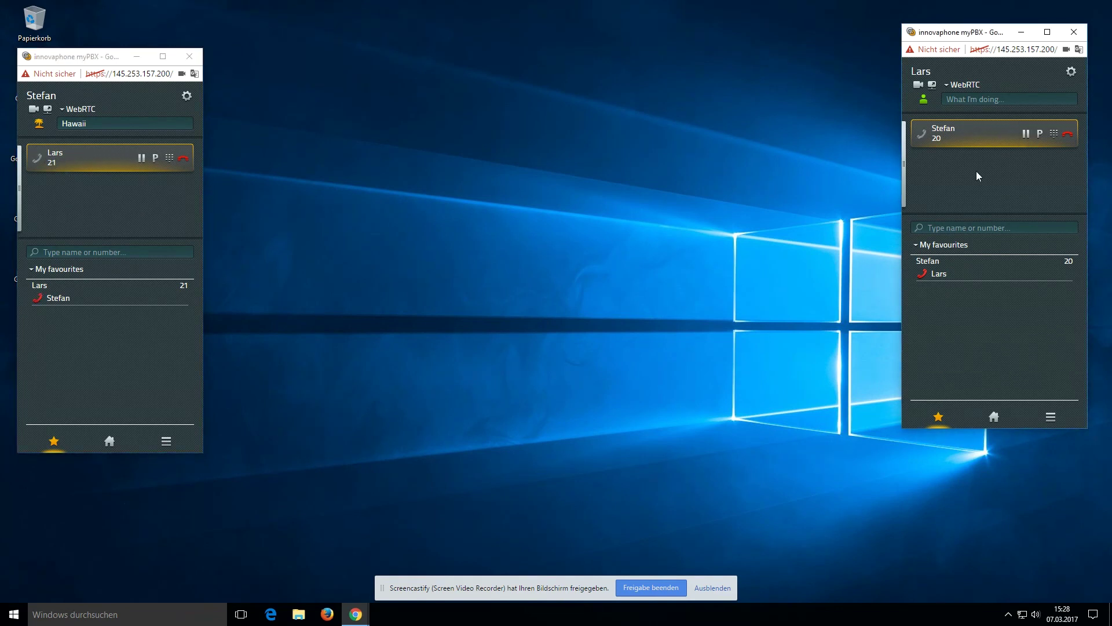
{"action": "left_click", "coordinate": [1070, 143]}
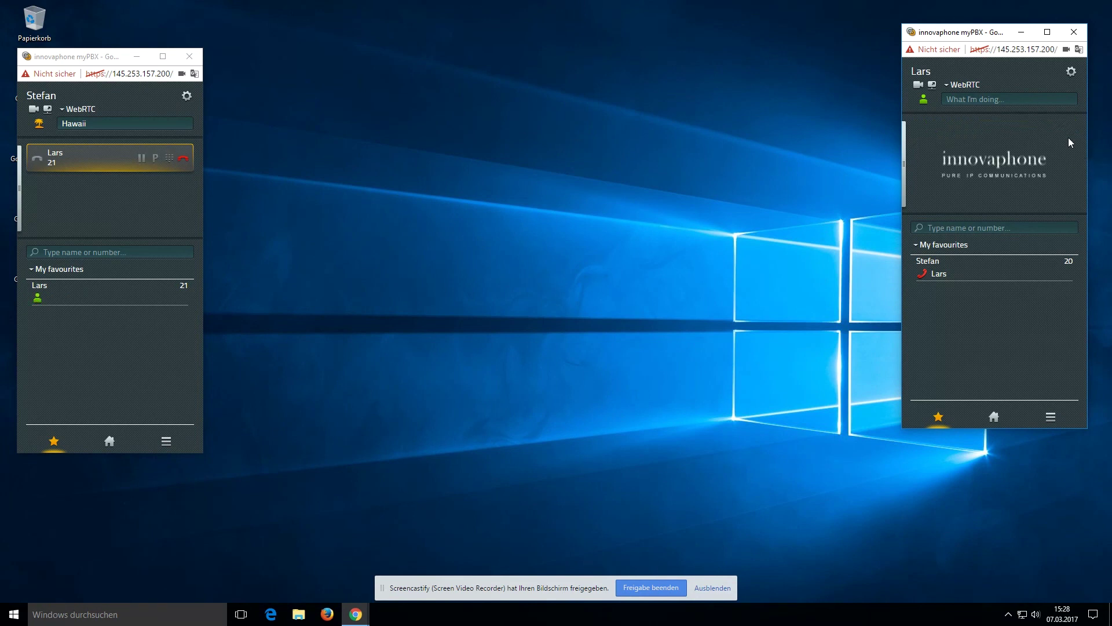